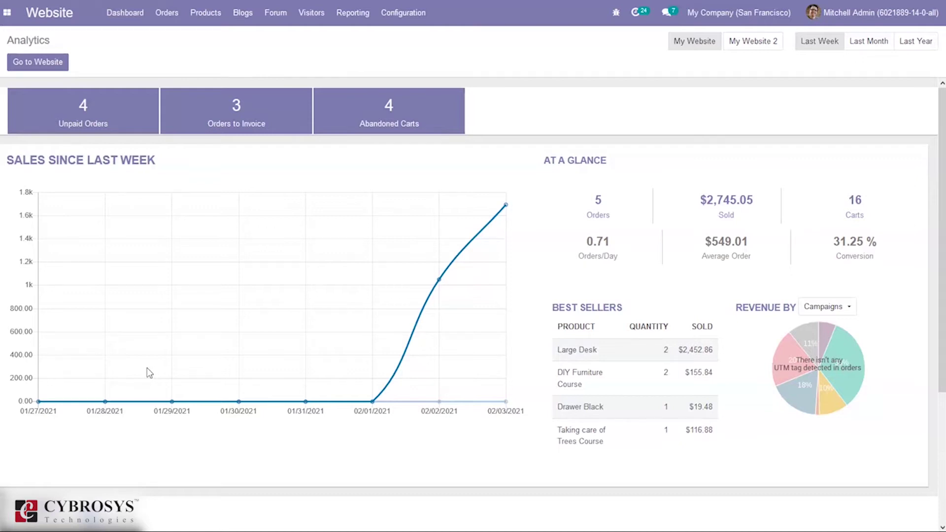
Show the Products menu dropdown on the Website analytics dashboard
click(204, 74)
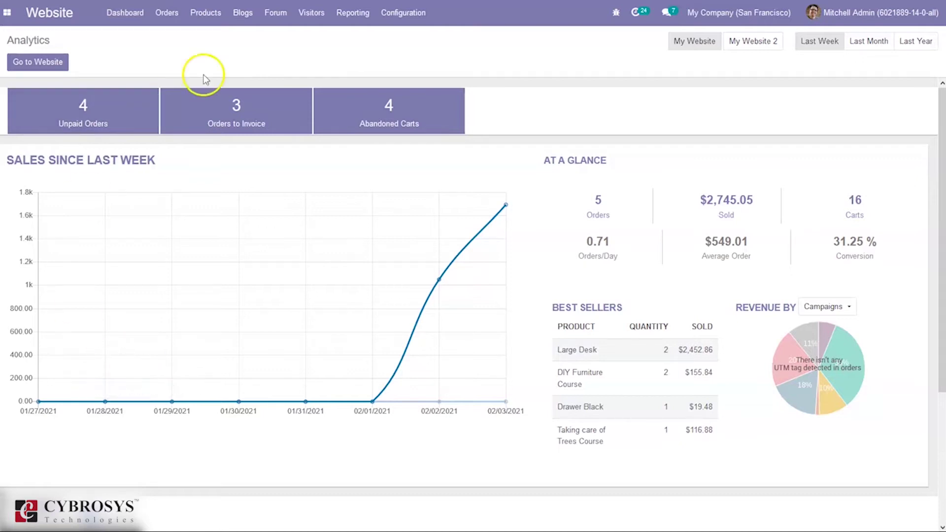
Open Products > Products to list the 32 published products
click(197, 20)
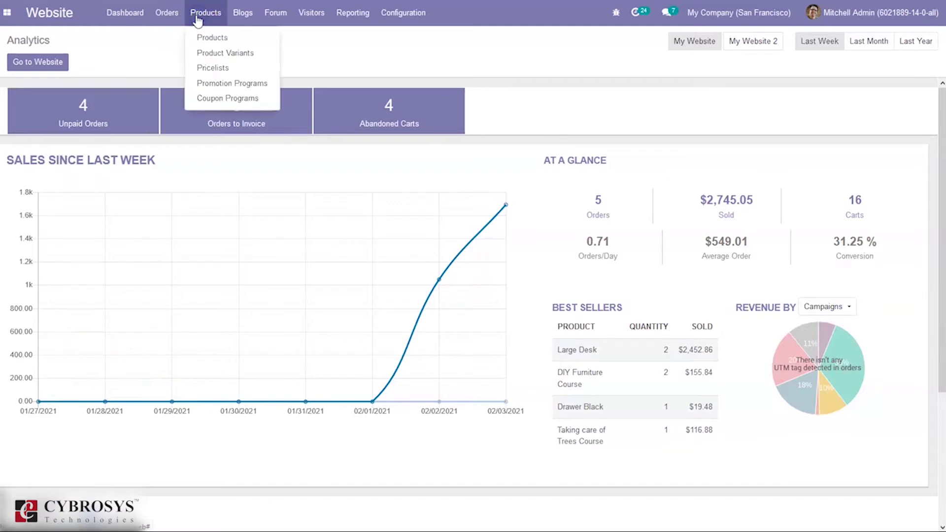
click(208, 40)
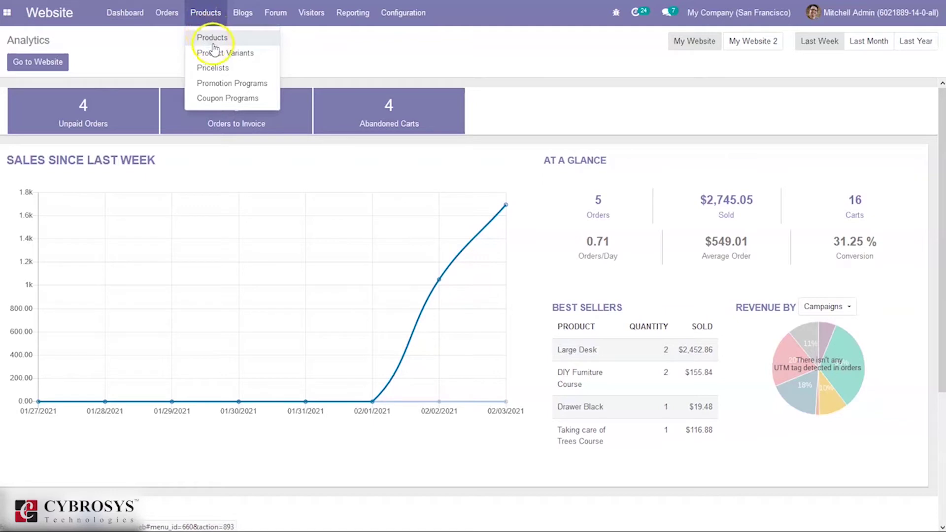
click(214, 44)
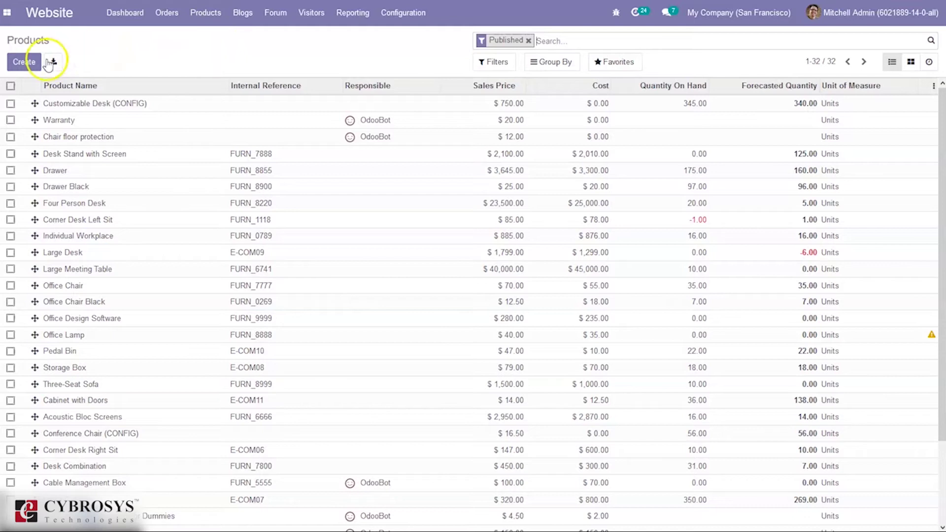
Create a product named Book as a Storable Product priced at 1000
click(30, 63)
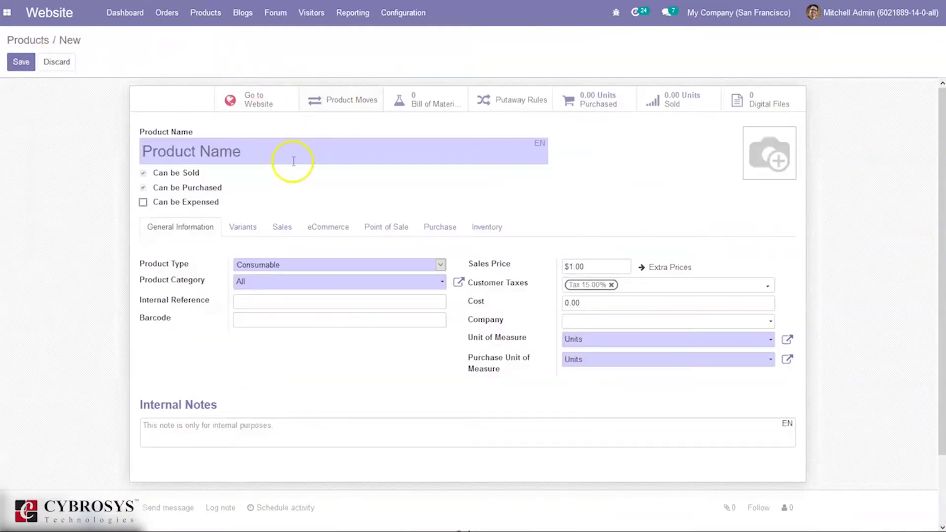
text(Book)
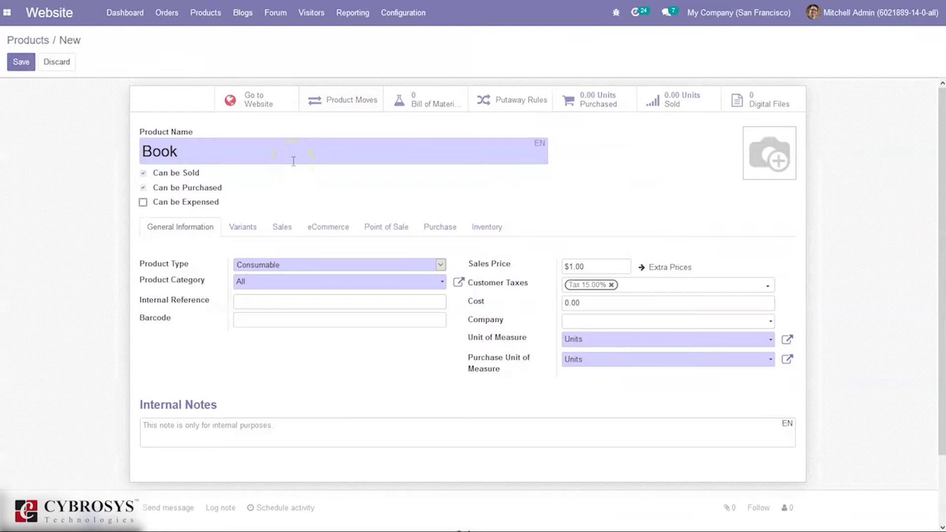
click(254, 265)
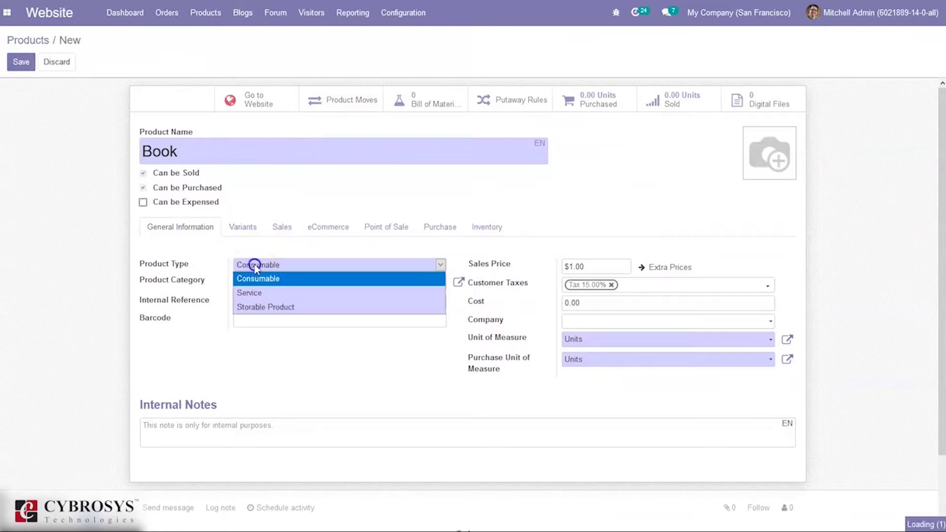
click(283, 306)
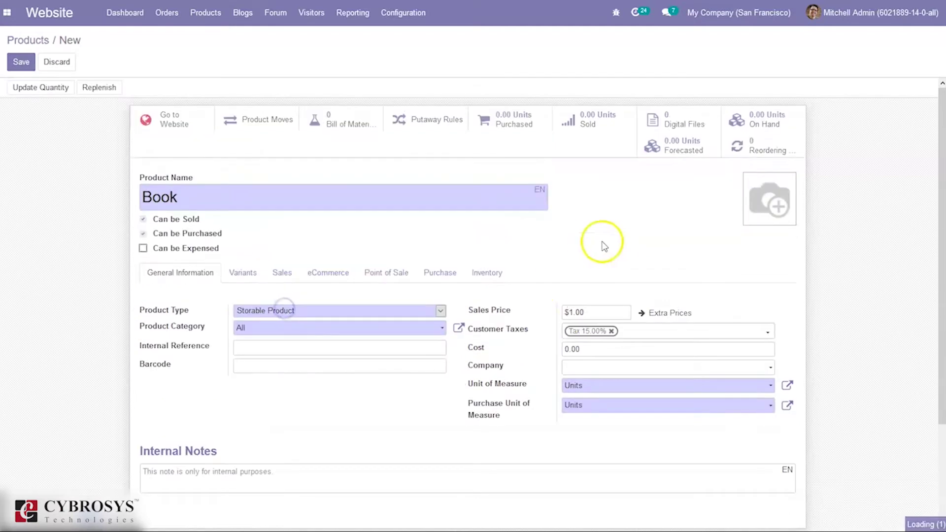
click(575, 310)
text(000)
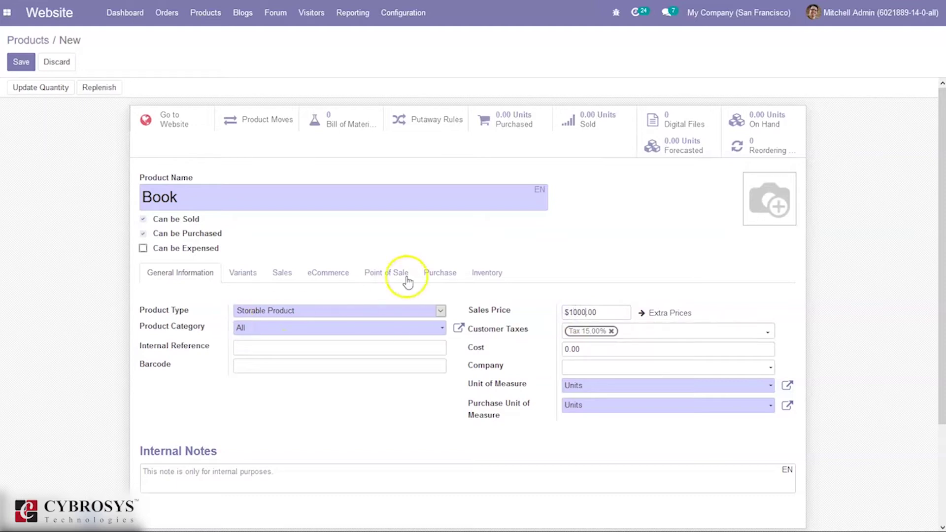
Review Book's eCommerce, General Information and Sales tabs, finishing on invoicing by delivered quantities
click(339, 278)
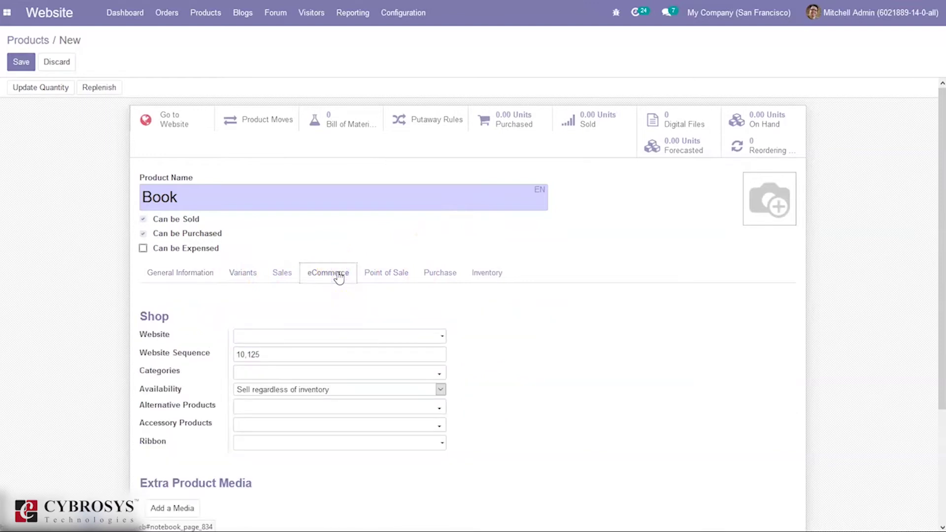
click(241, 411)
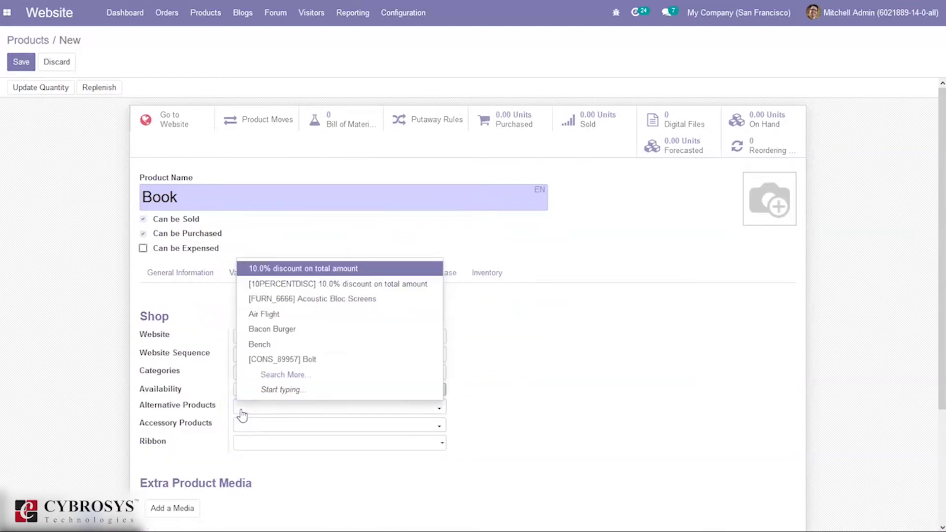
click(247, 413)
click(185, 277)
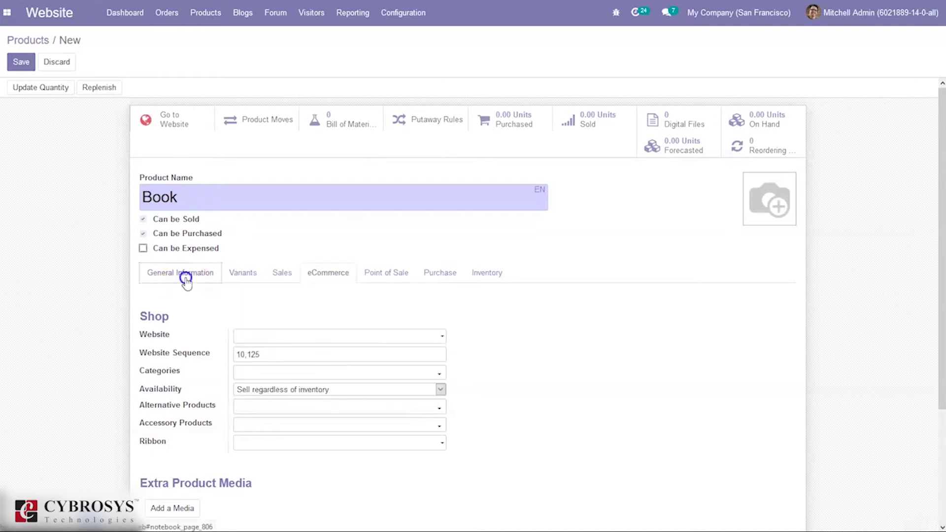
click(254, 272)
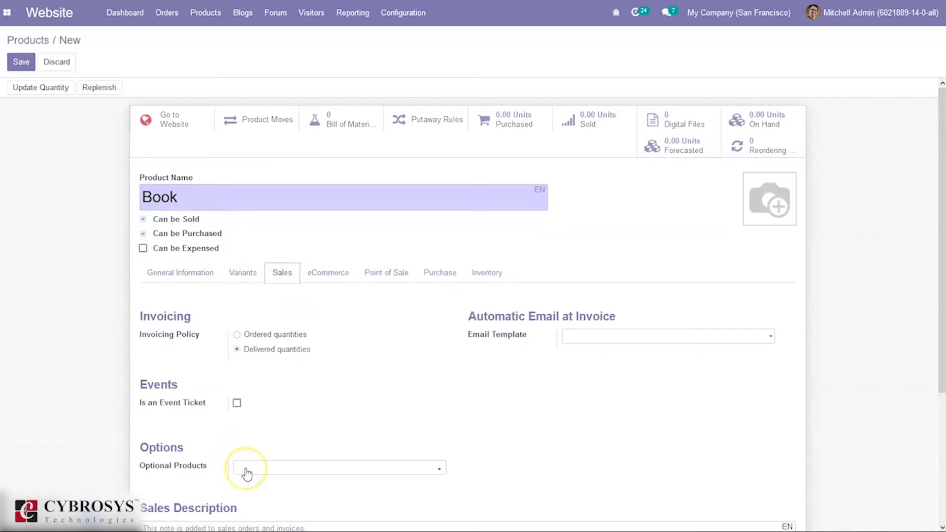
click(384, 323)
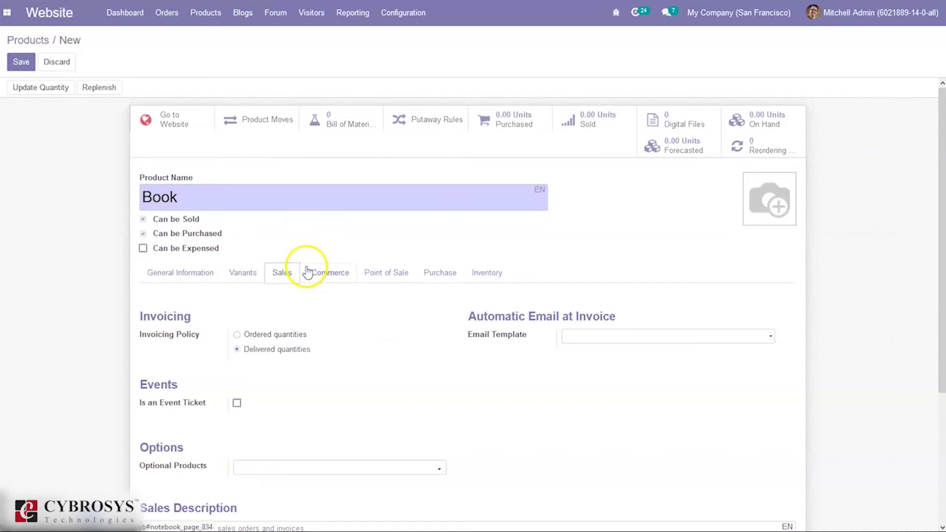
click(324, 273)
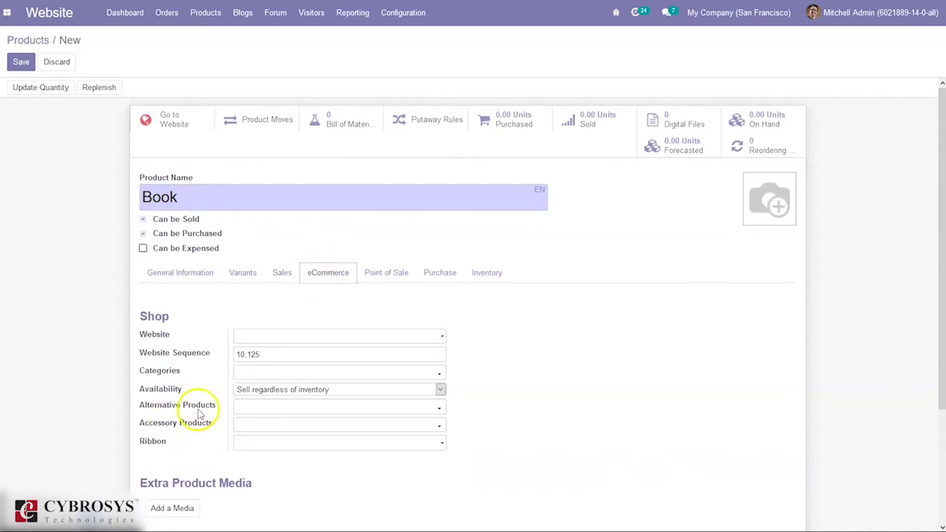
click(285, 277)
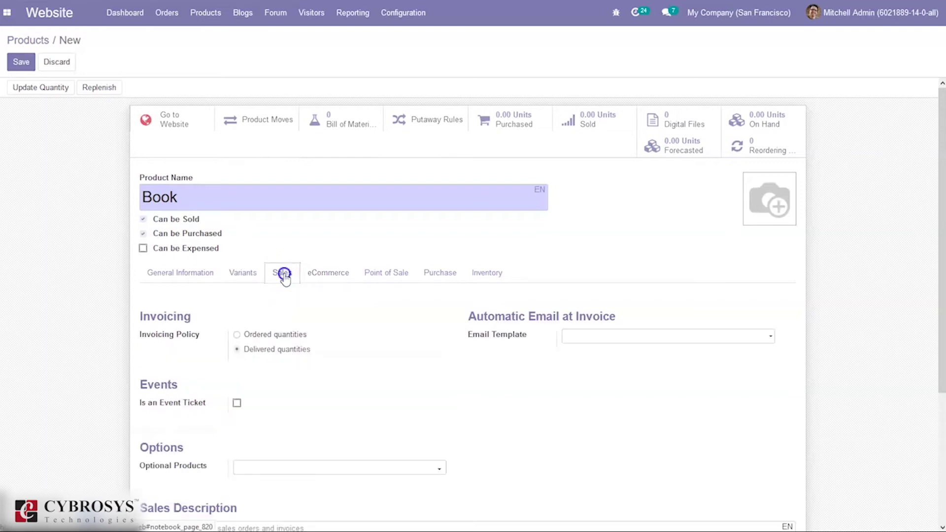
mouse_move(935, 200)
mouse_down()
mouse_move(943, 203)
mouse_move(941, 164)
mouse_up()
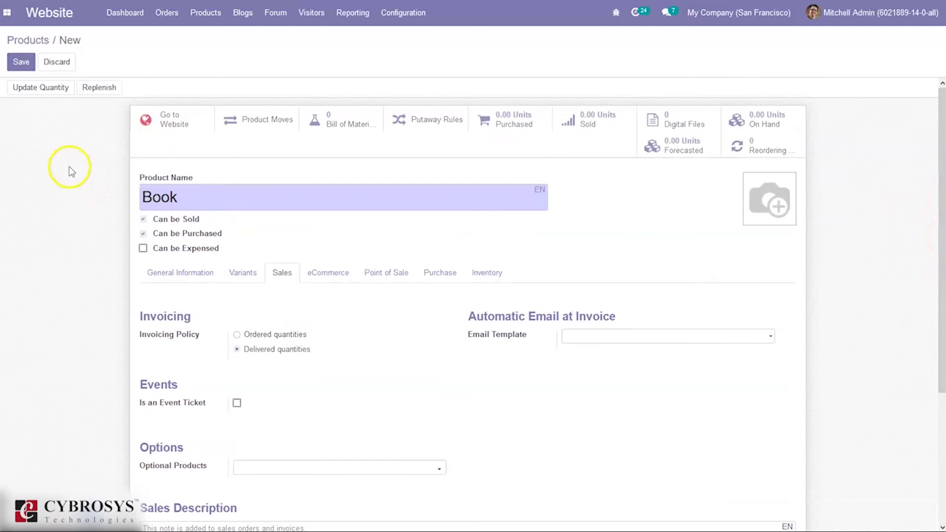
Save the Book product, open its website page and mark it Published
click(19, 63)
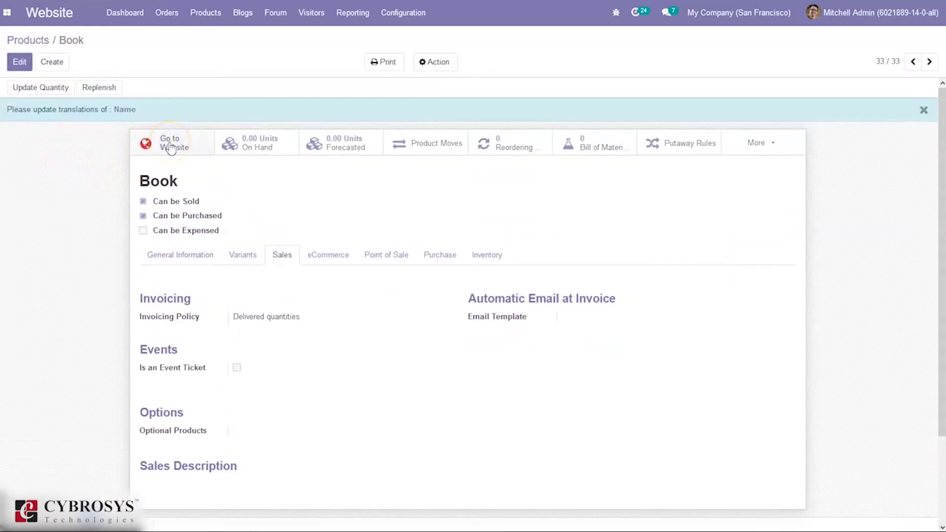
click(191, 154)
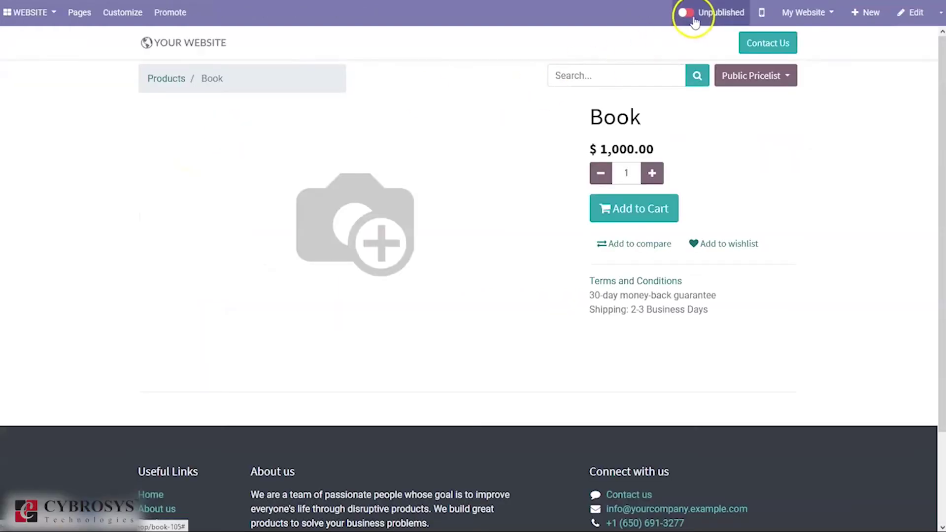
click(689, 14)
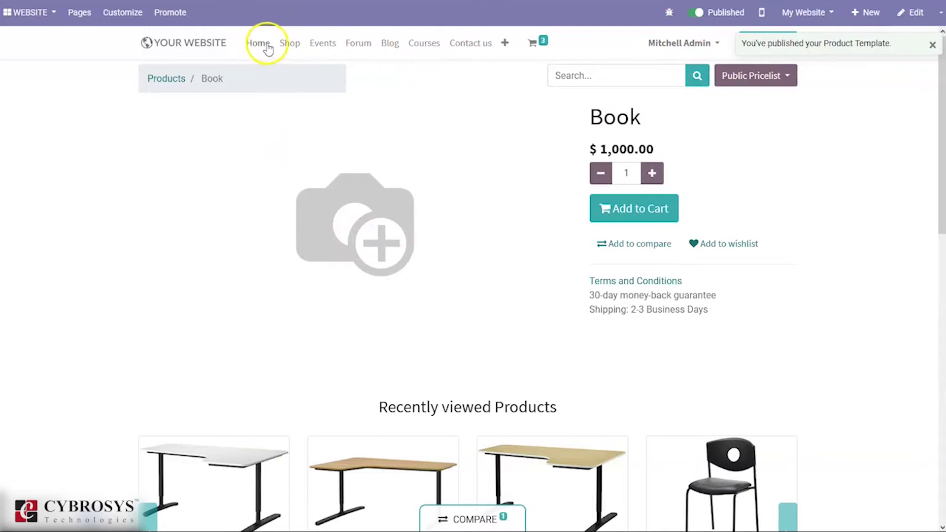
click(296, 41)
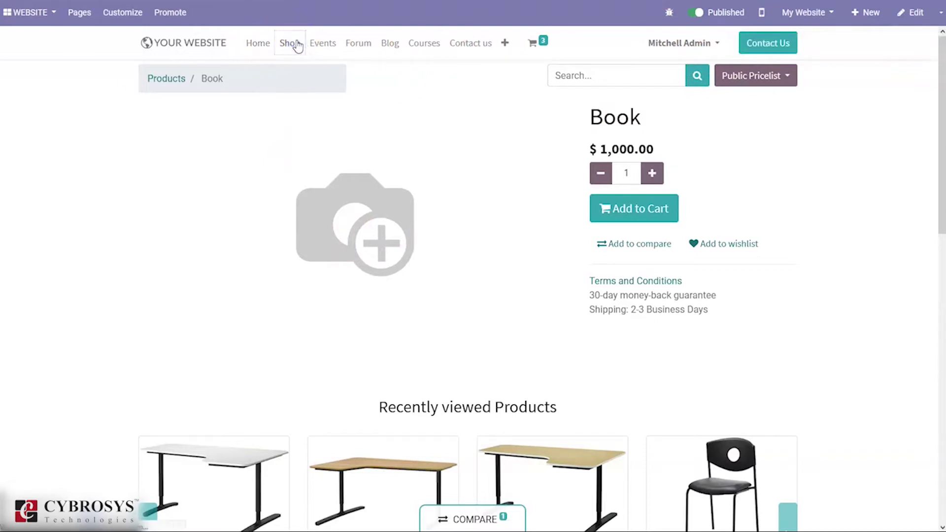
click(276, 81)
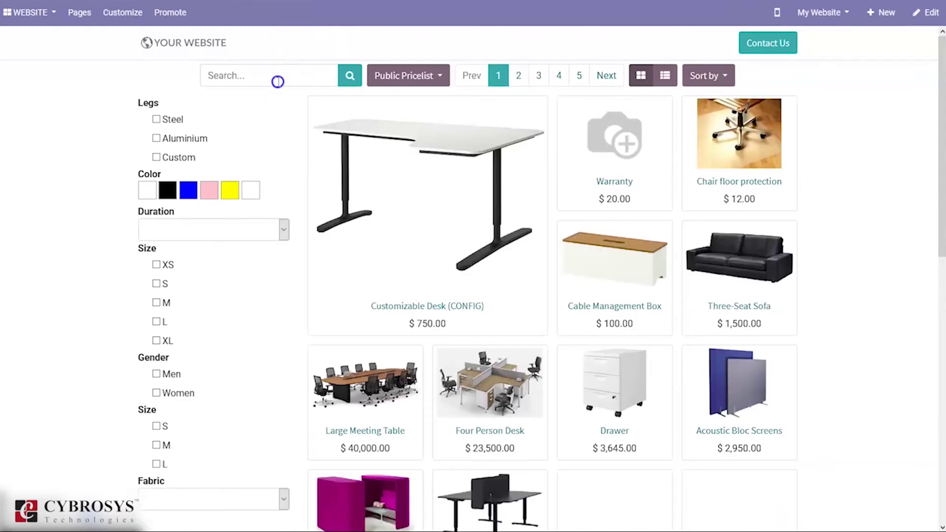
text(Book)
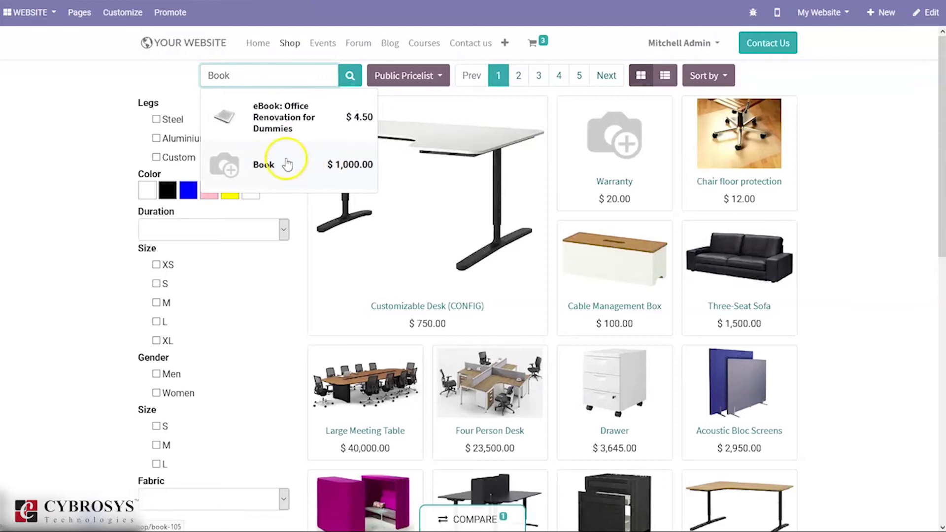
click(221, 166)
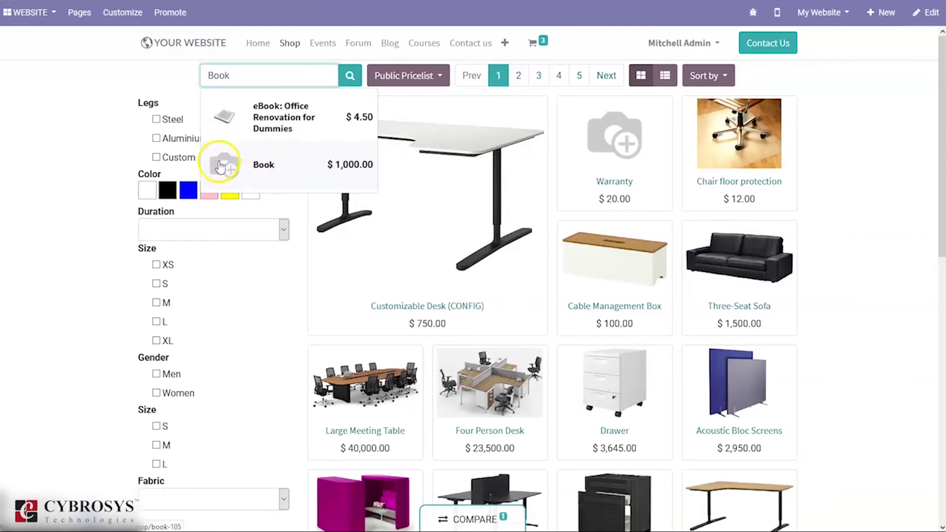
click(349, 167)
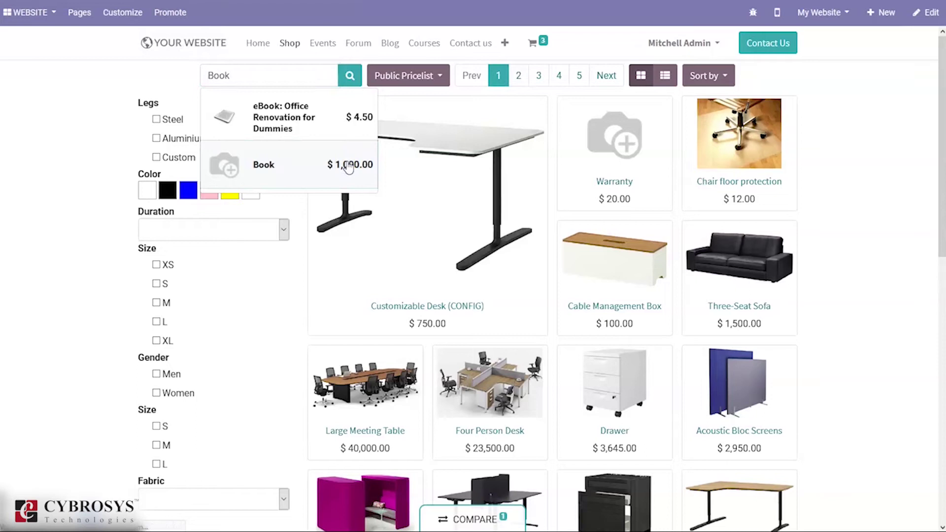
click(348, 166)
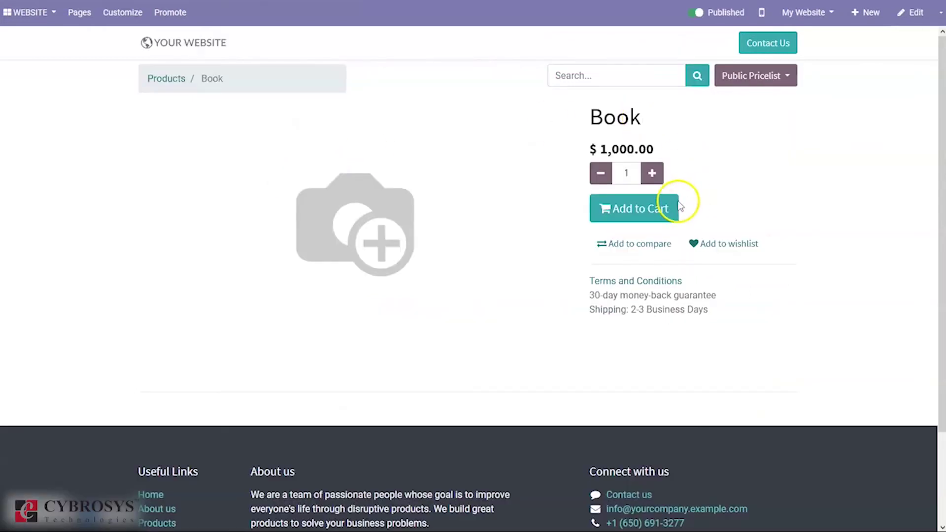
click(644, 246)
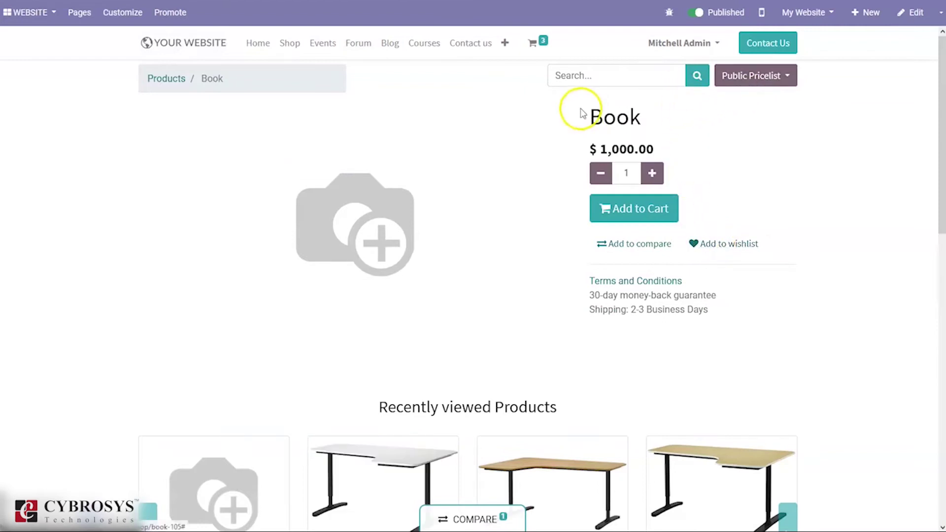
Add the $1,000.00 Book to the cart and go back to the Shop listing
click(607, 207)
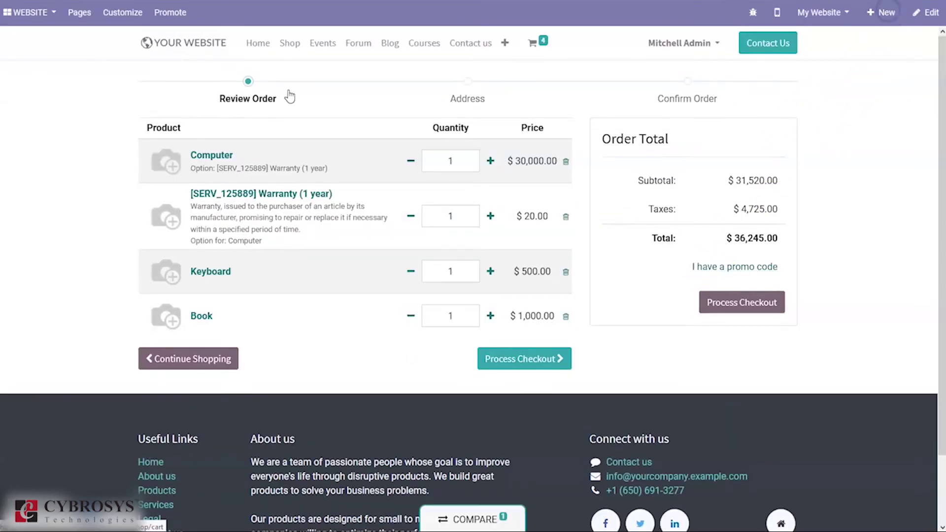
click(288, 47)
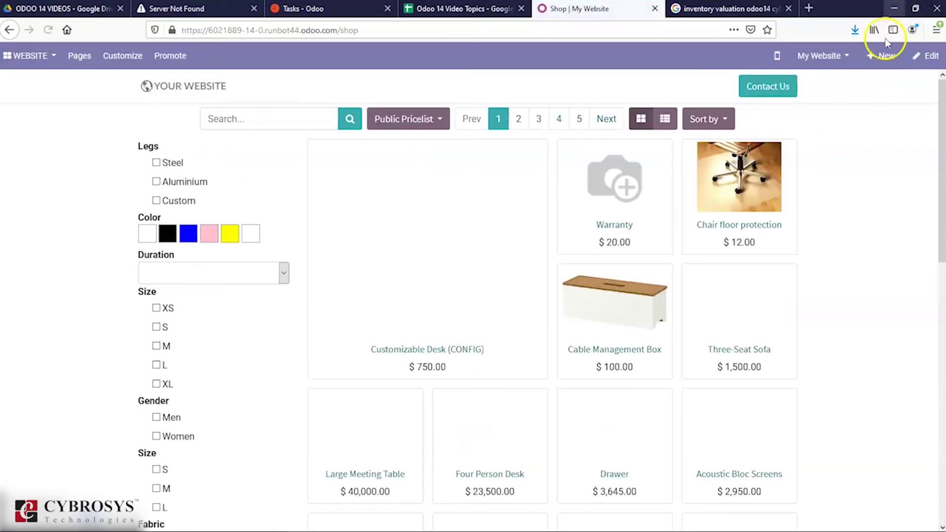
Create a new website product named Pencil via + New > Product
click(889, 16)
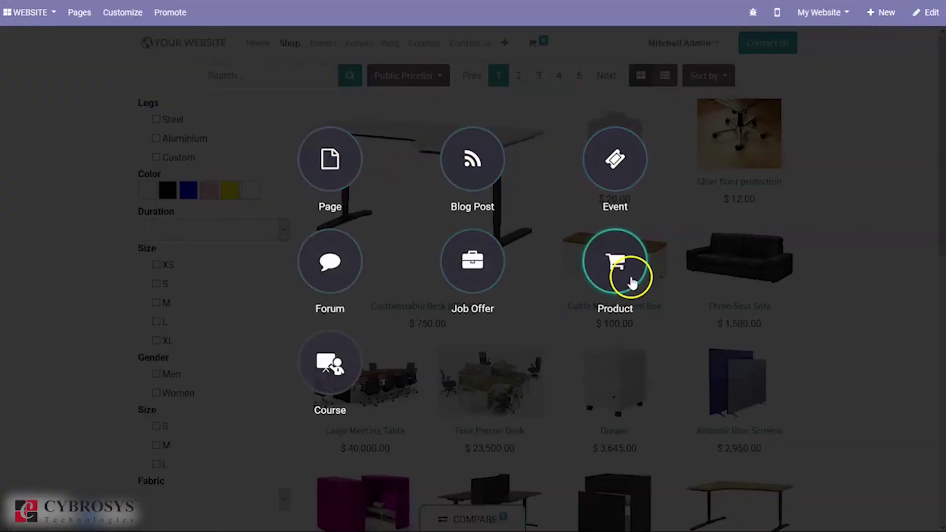
click(631, 272)
text(Pencil)
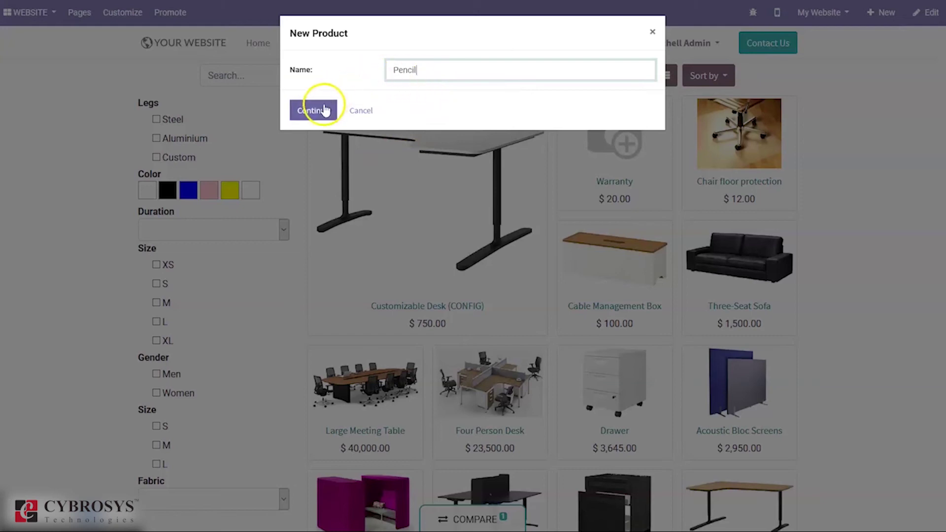
click(316, 109)
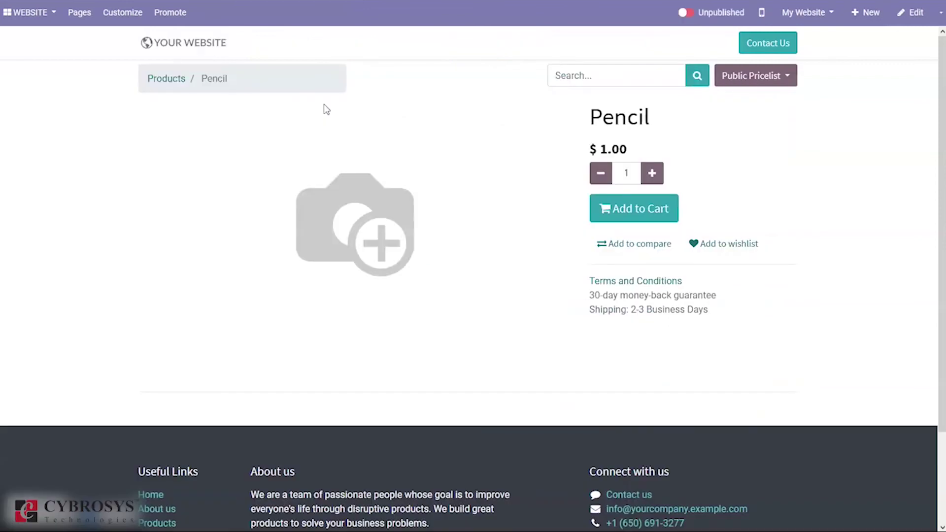
Enter an order quantity of 15 on the Pencil page
click(629, 176)
text(15)
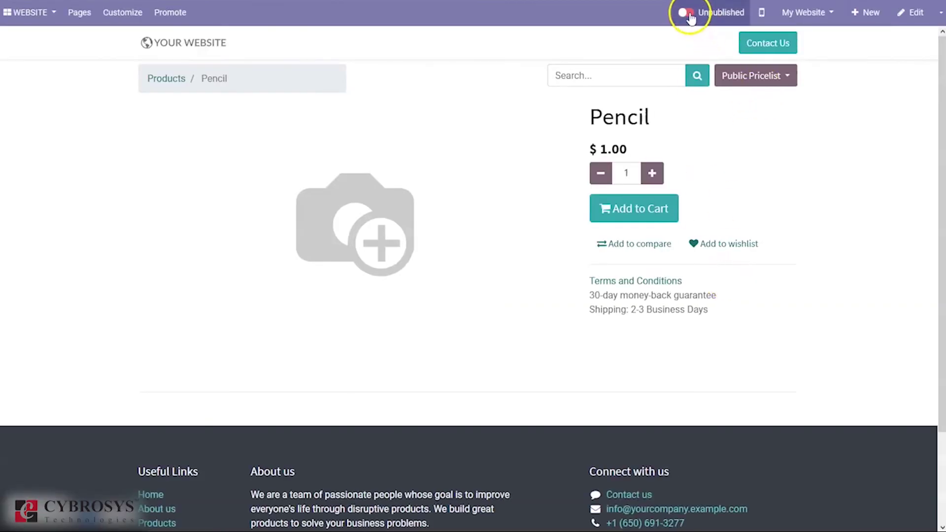
Add Pencil to the cart and return to the Shop product listing
click(674, 206)
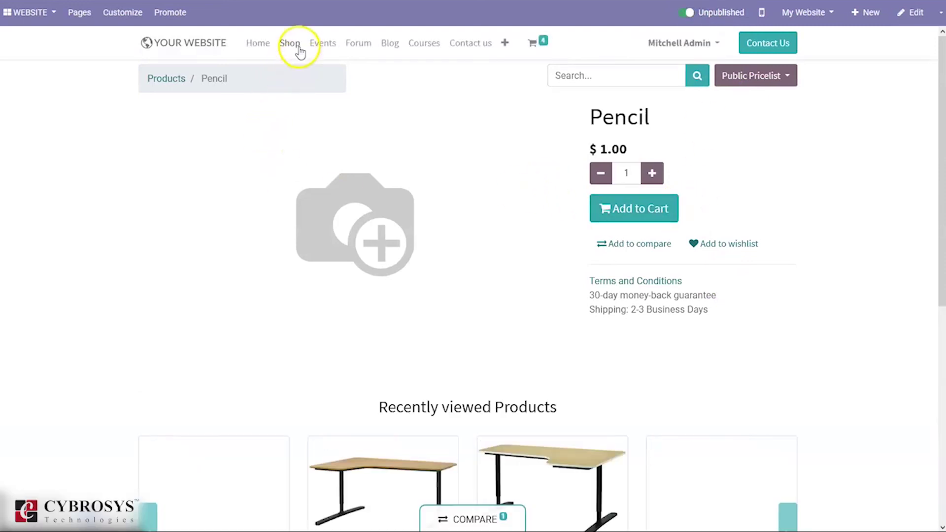
click(296, 45)
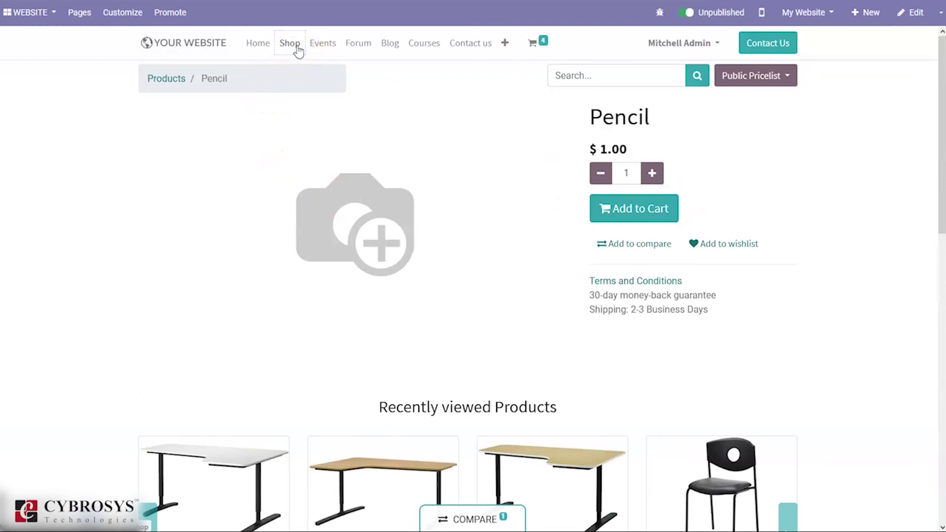
click(290, 43)
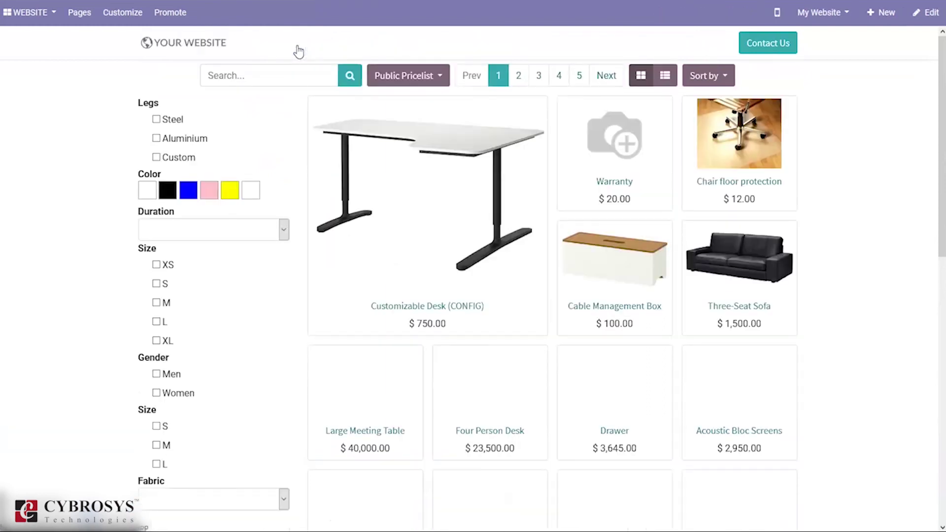